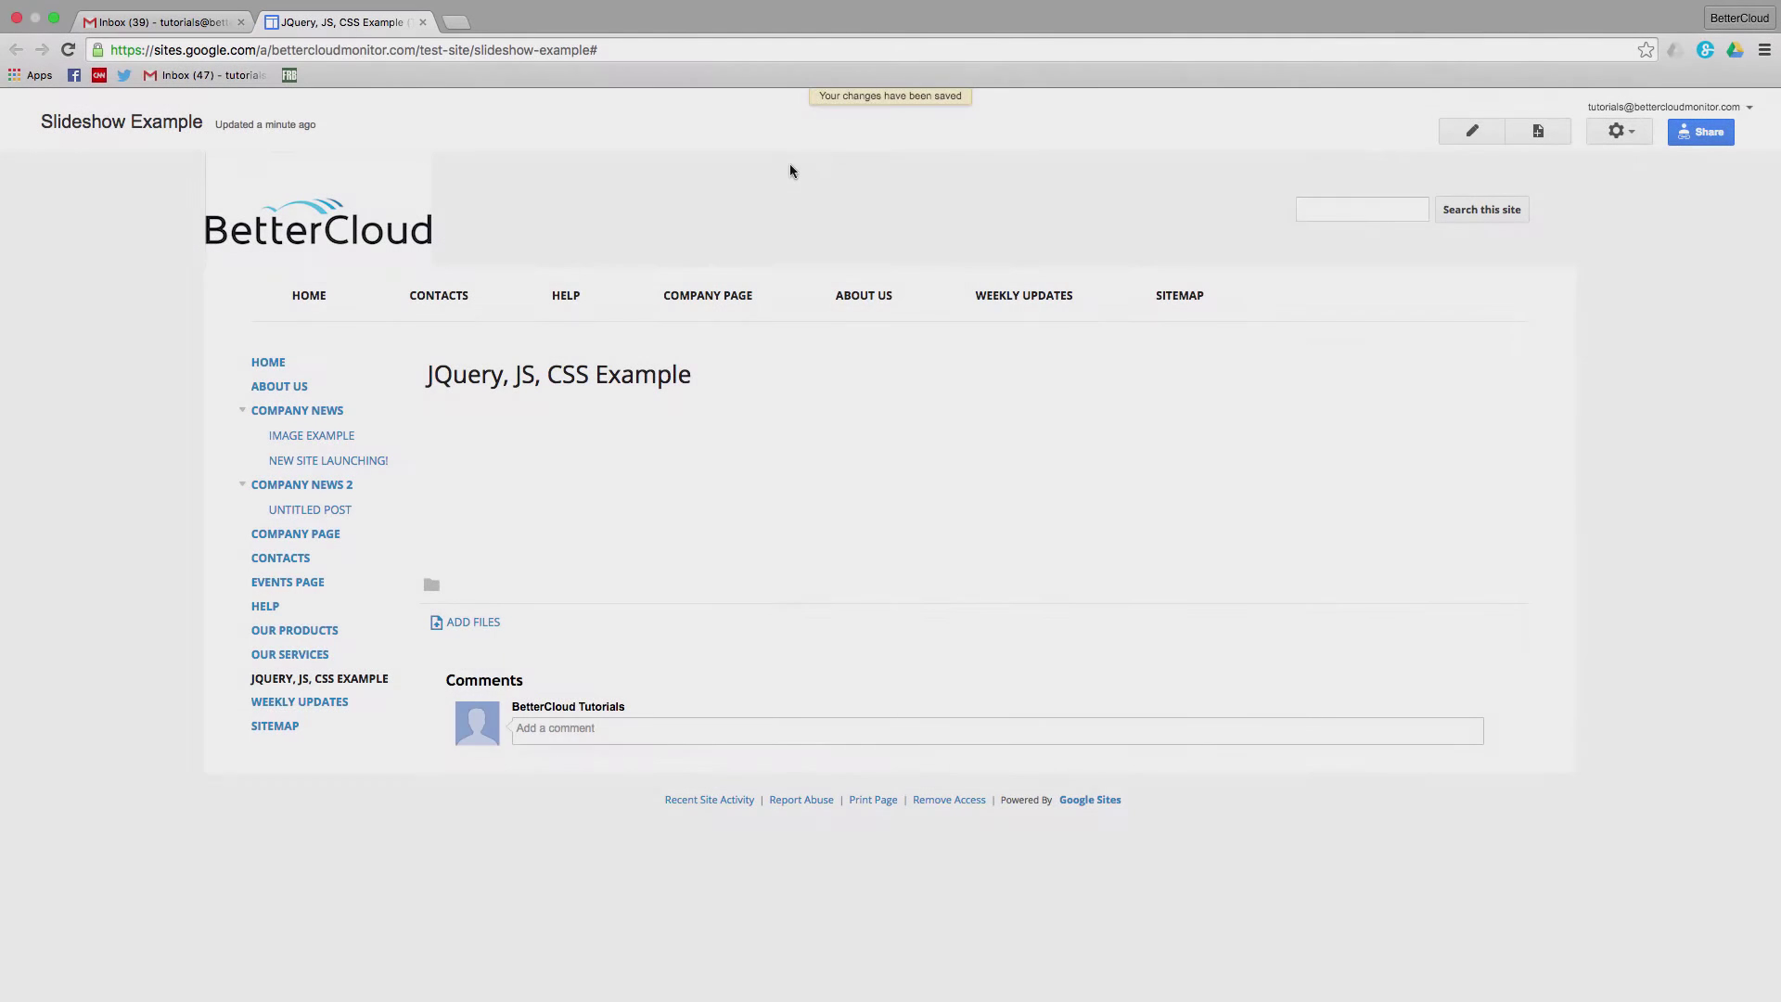
Open the Slideshow Example page in edit mode and show the Insert menu
left_click(1489, 130)
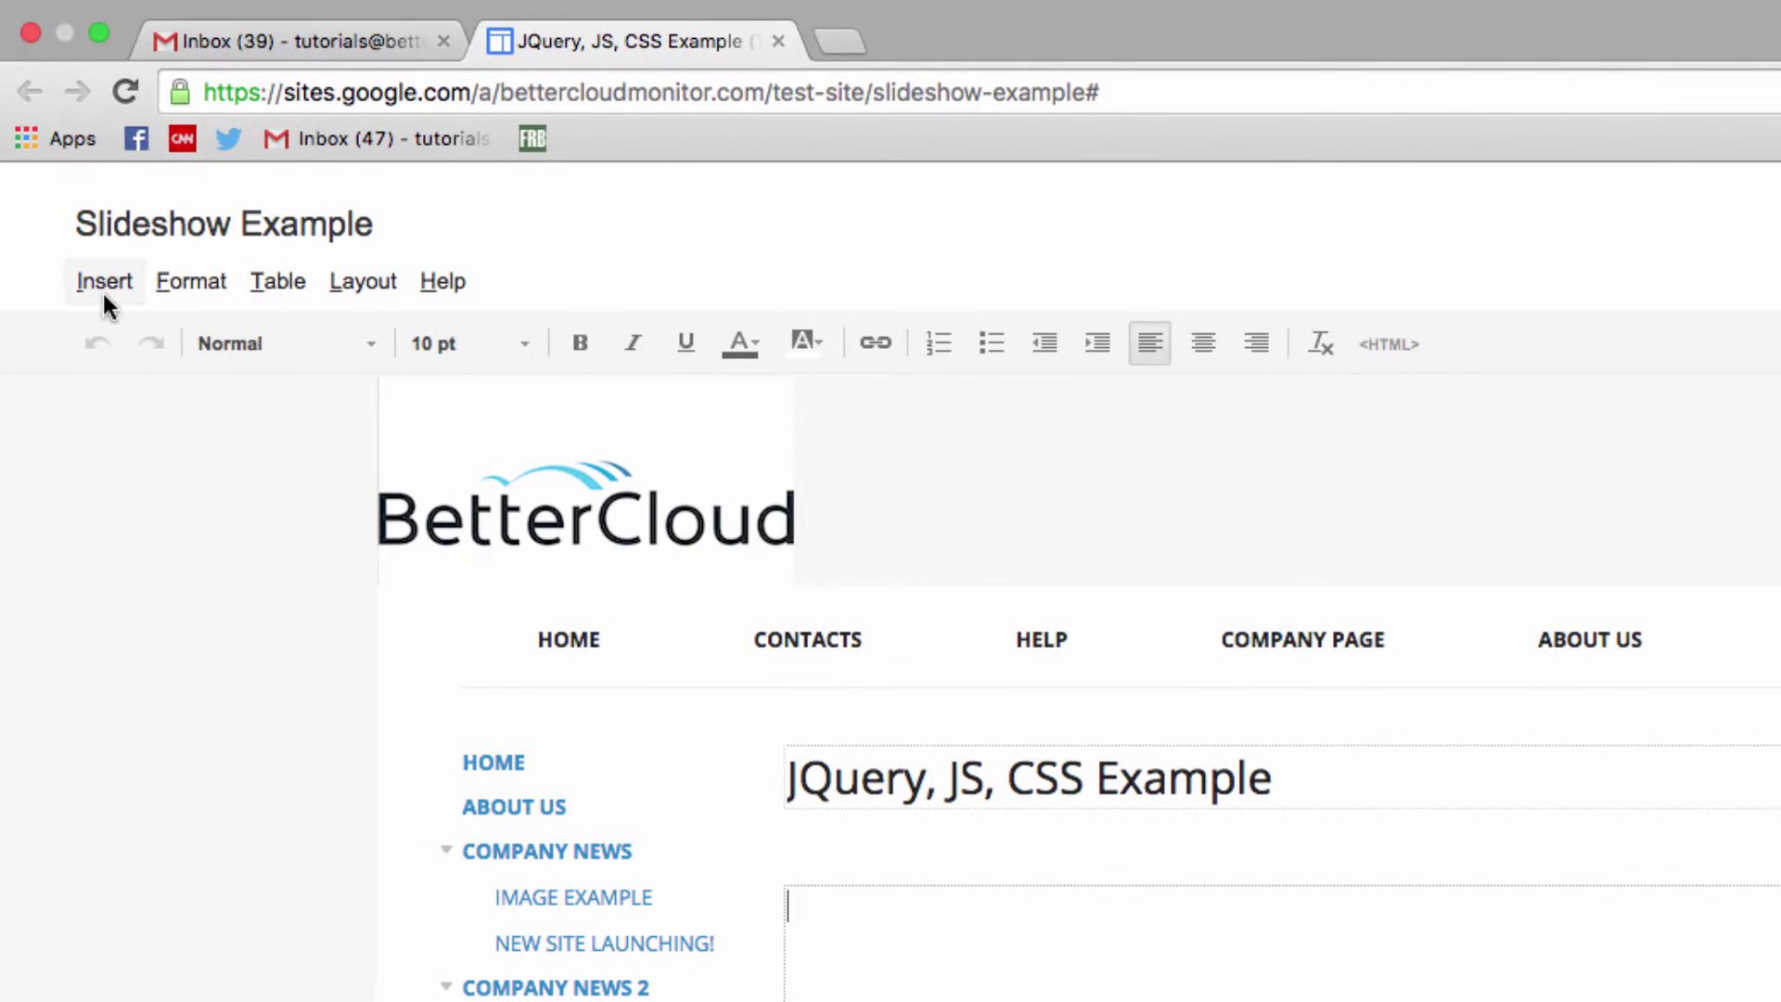
left_click(107, 295)
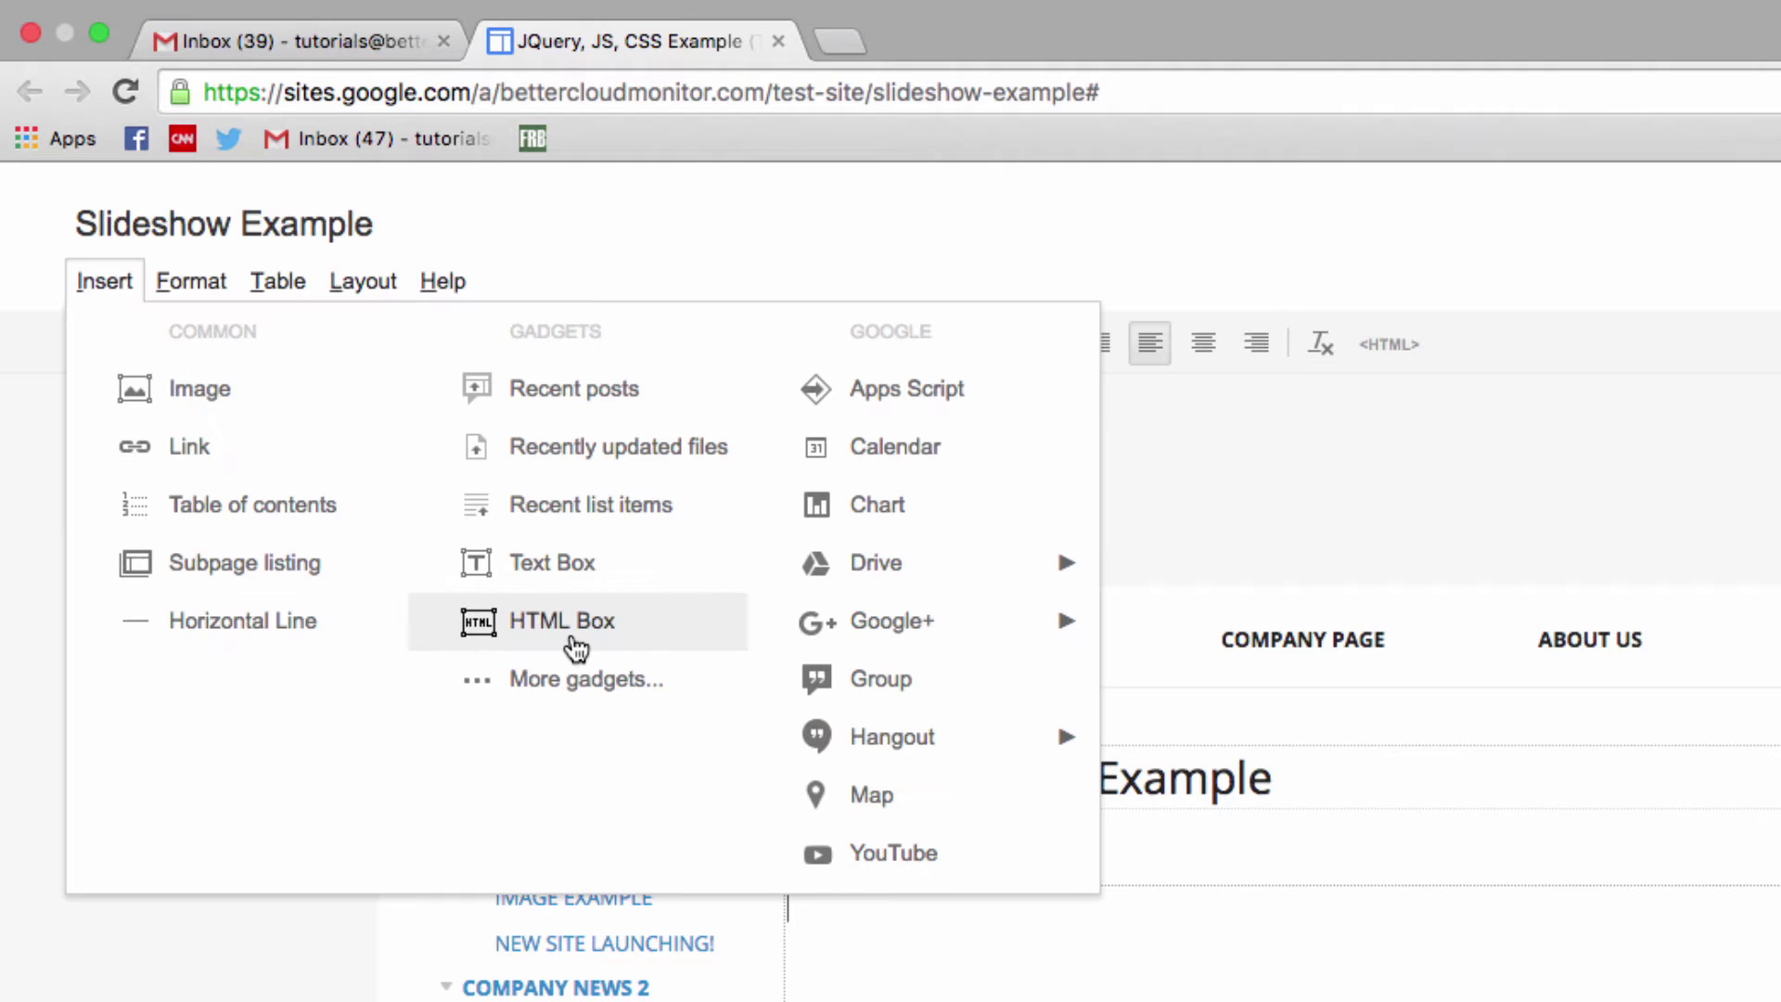
Add an HTML Box and paste in the jQuery/CSS carousel code with prev/next navigation
left_click(625, 635)
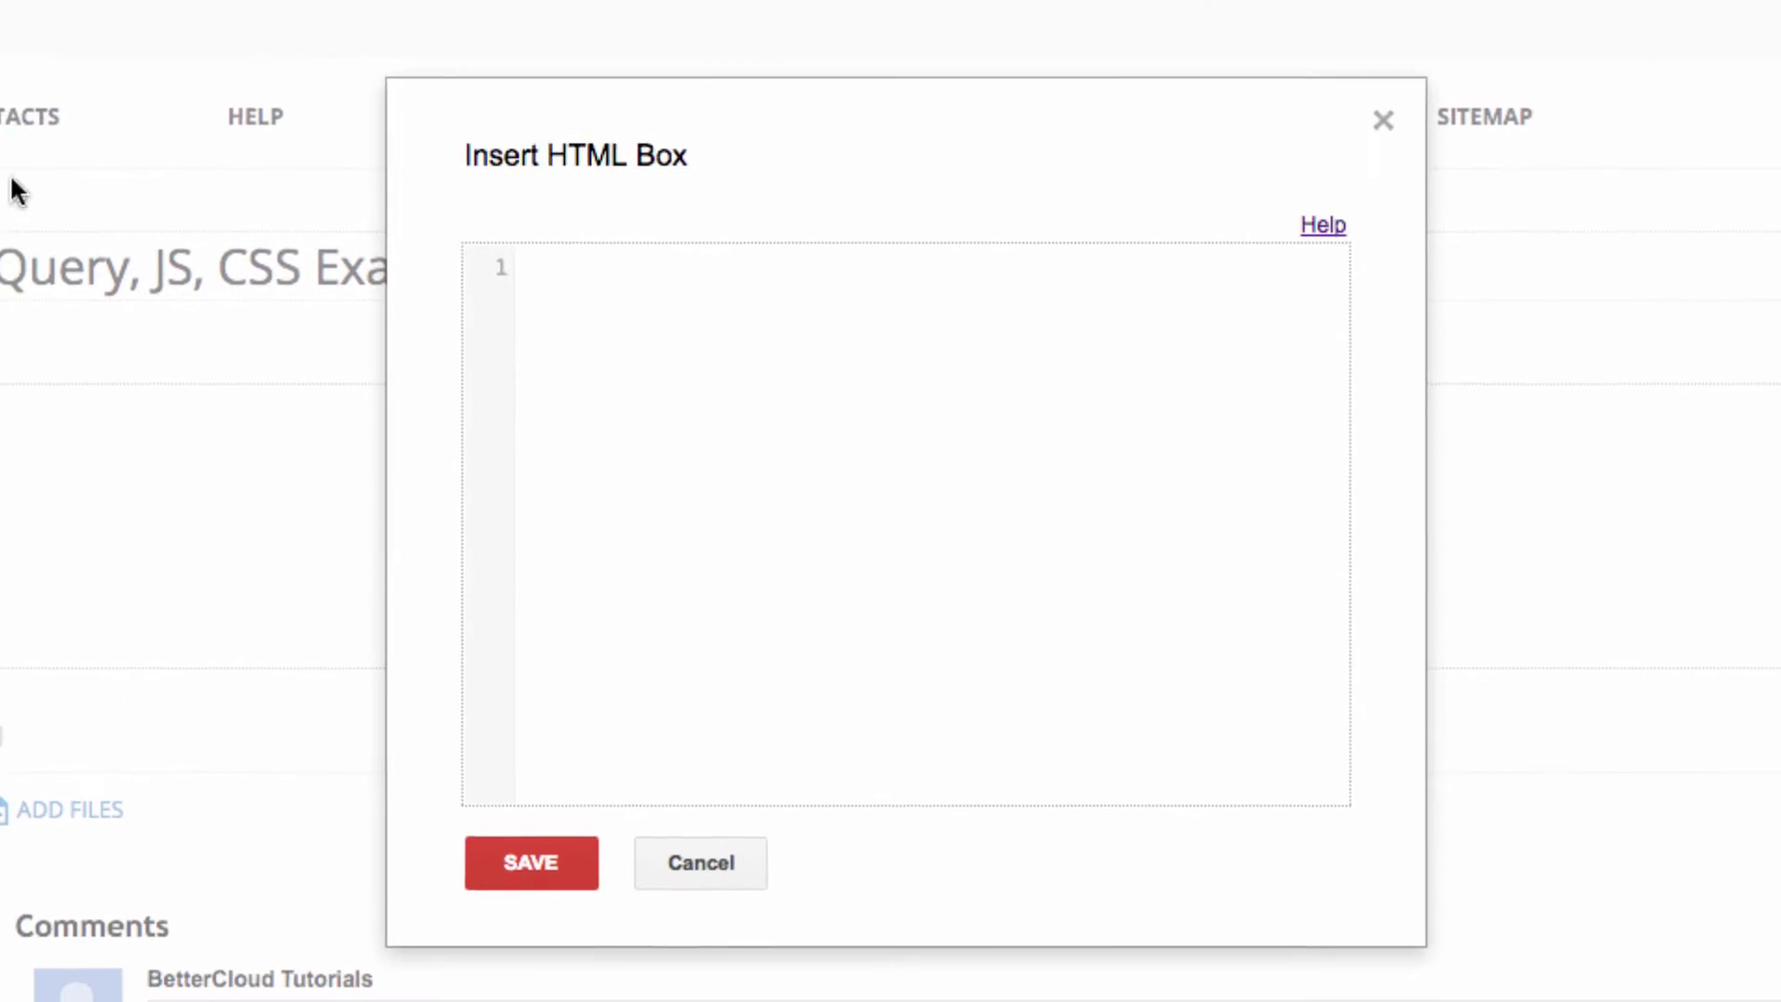
key("ctrl+v")
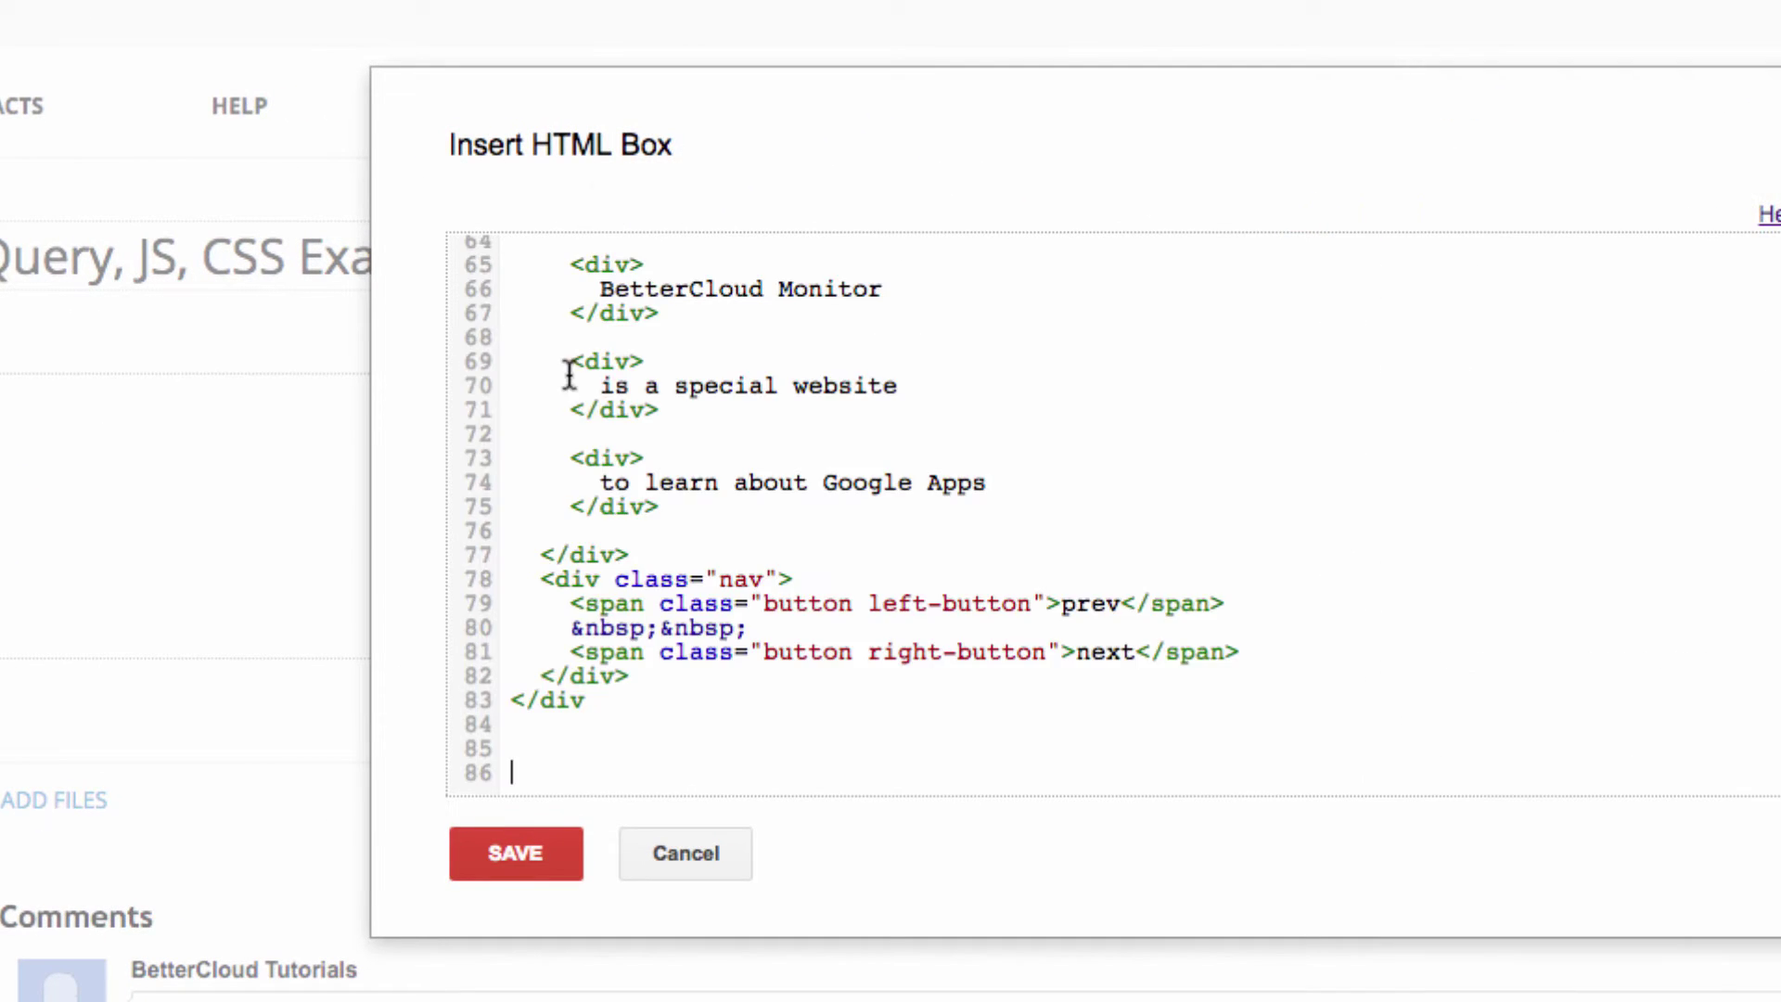
scroll(569, 376, "up", 10)
scroll(568, 360, "up", 1)
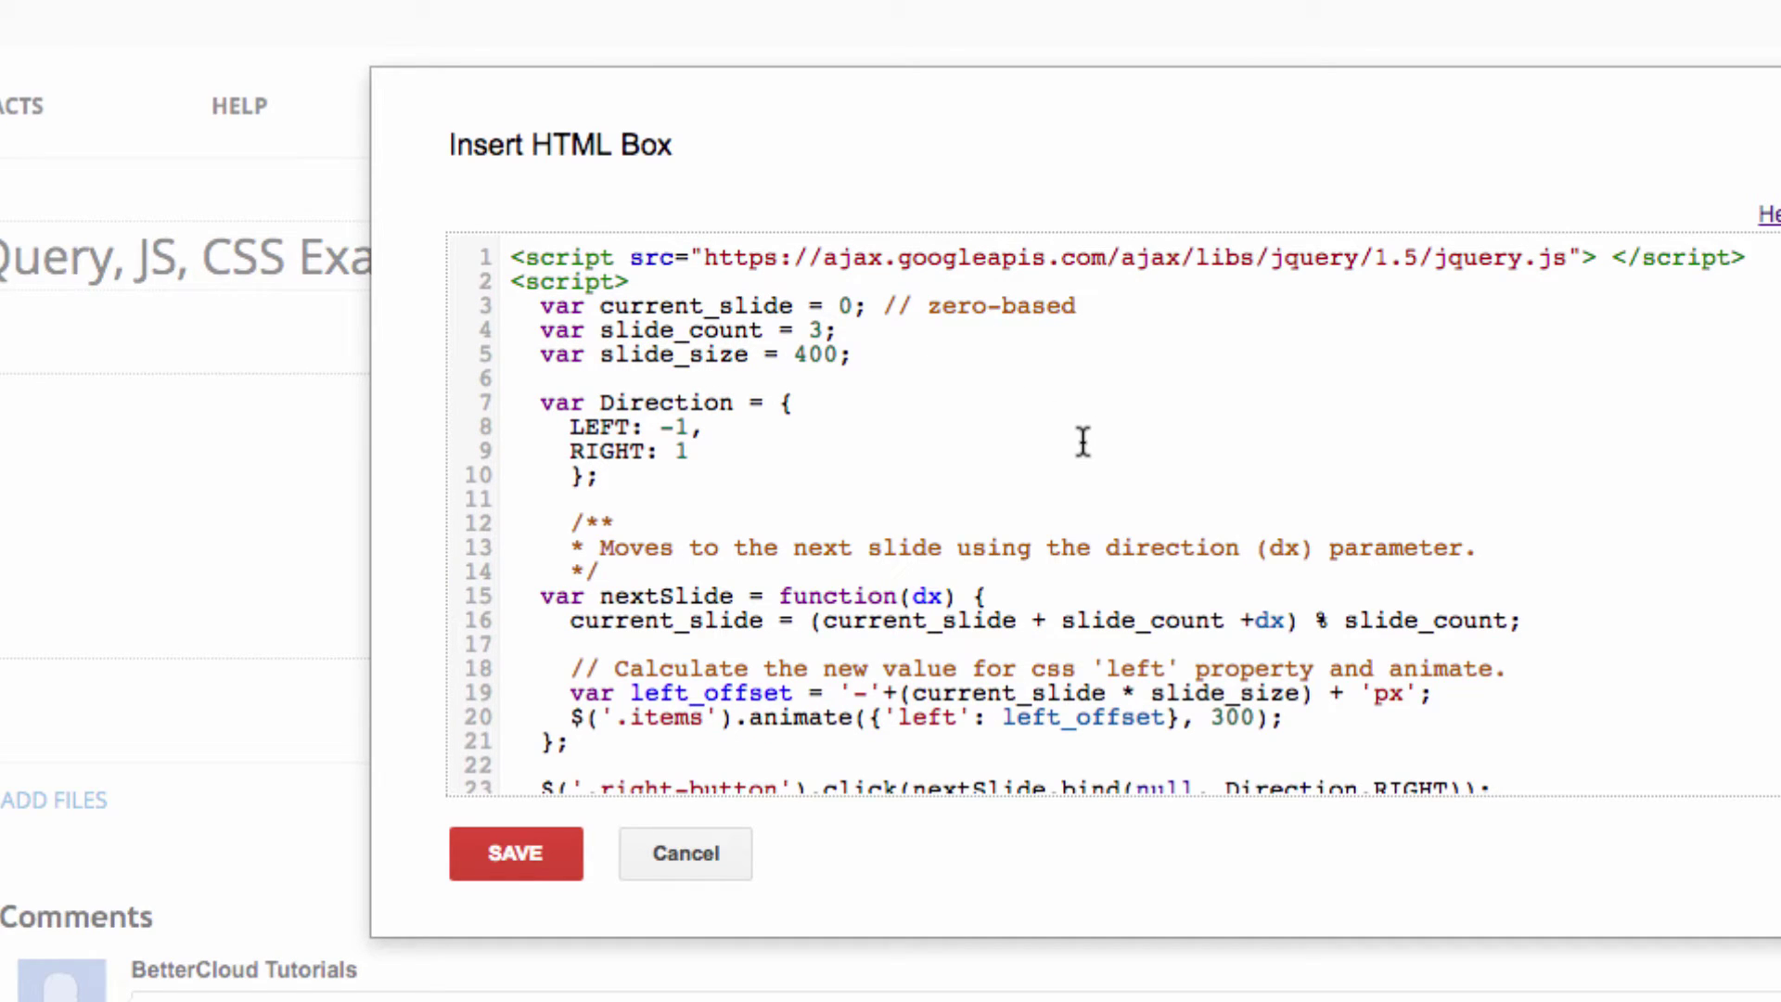
scroll(1083, 444, "down", 1)
scroll(1082, 443, "down", 3)
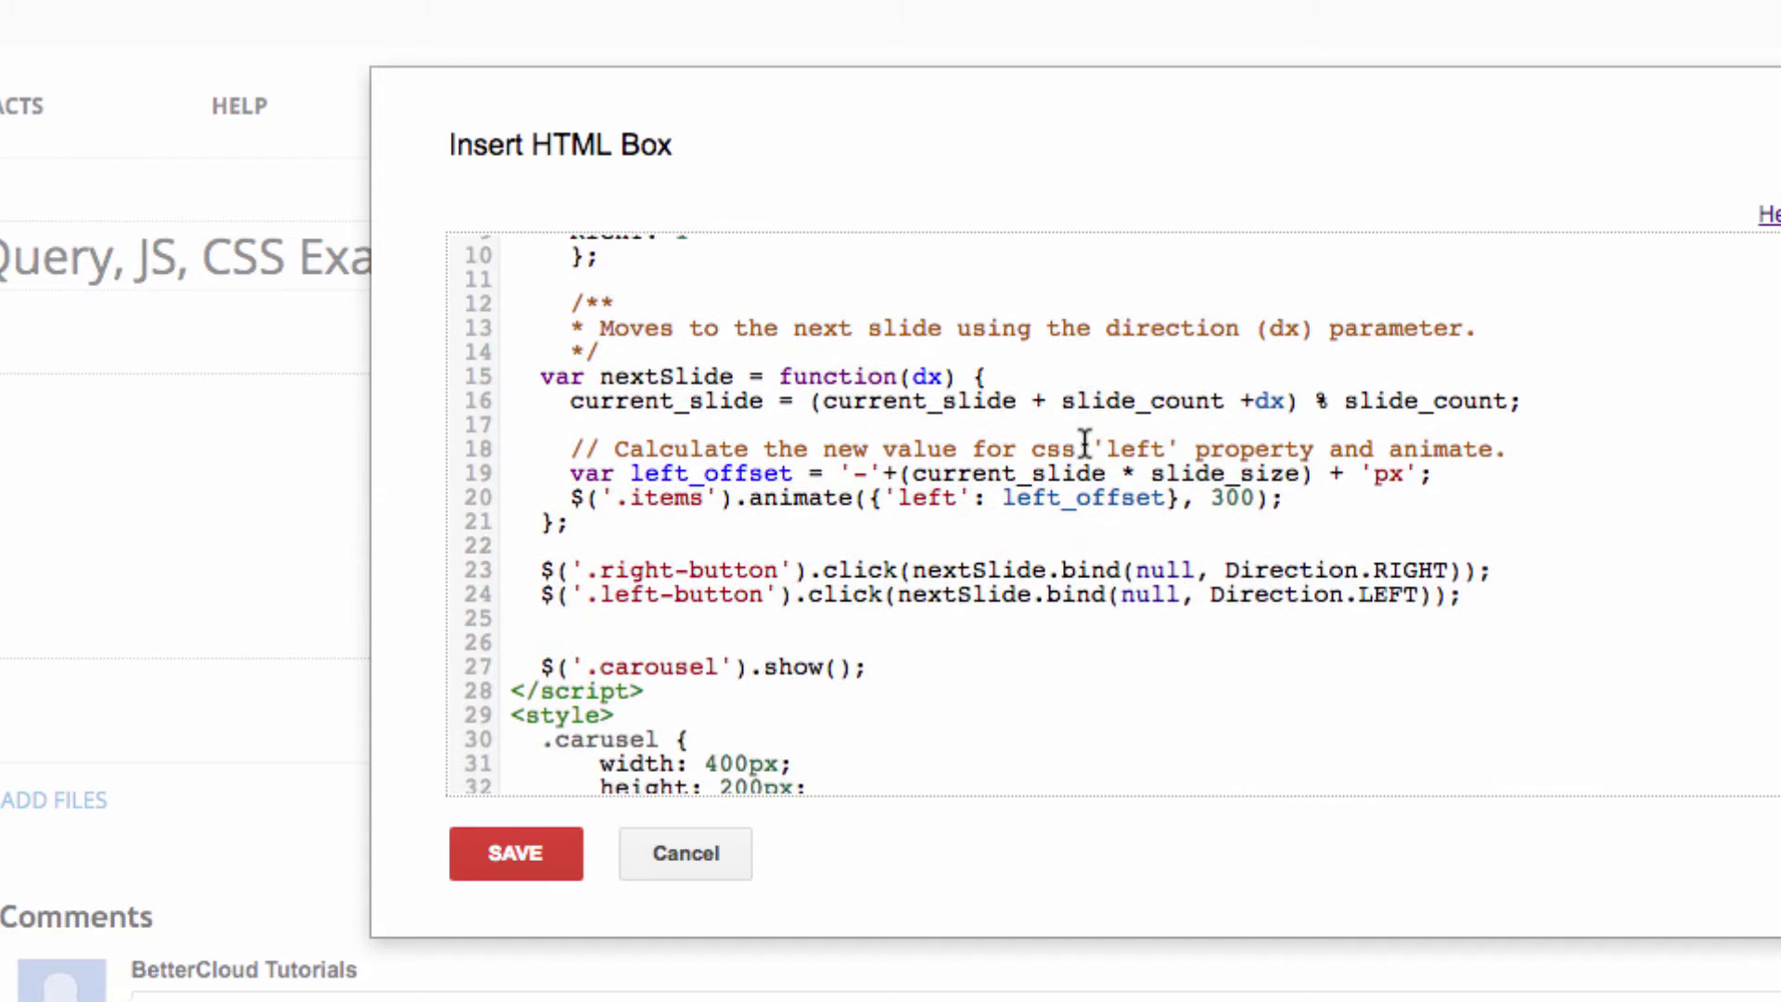
scroll(1086, 448, "down", 2)
scroll(1091, 460, "down", 2)
scroll(1093, 459, "down", 5)
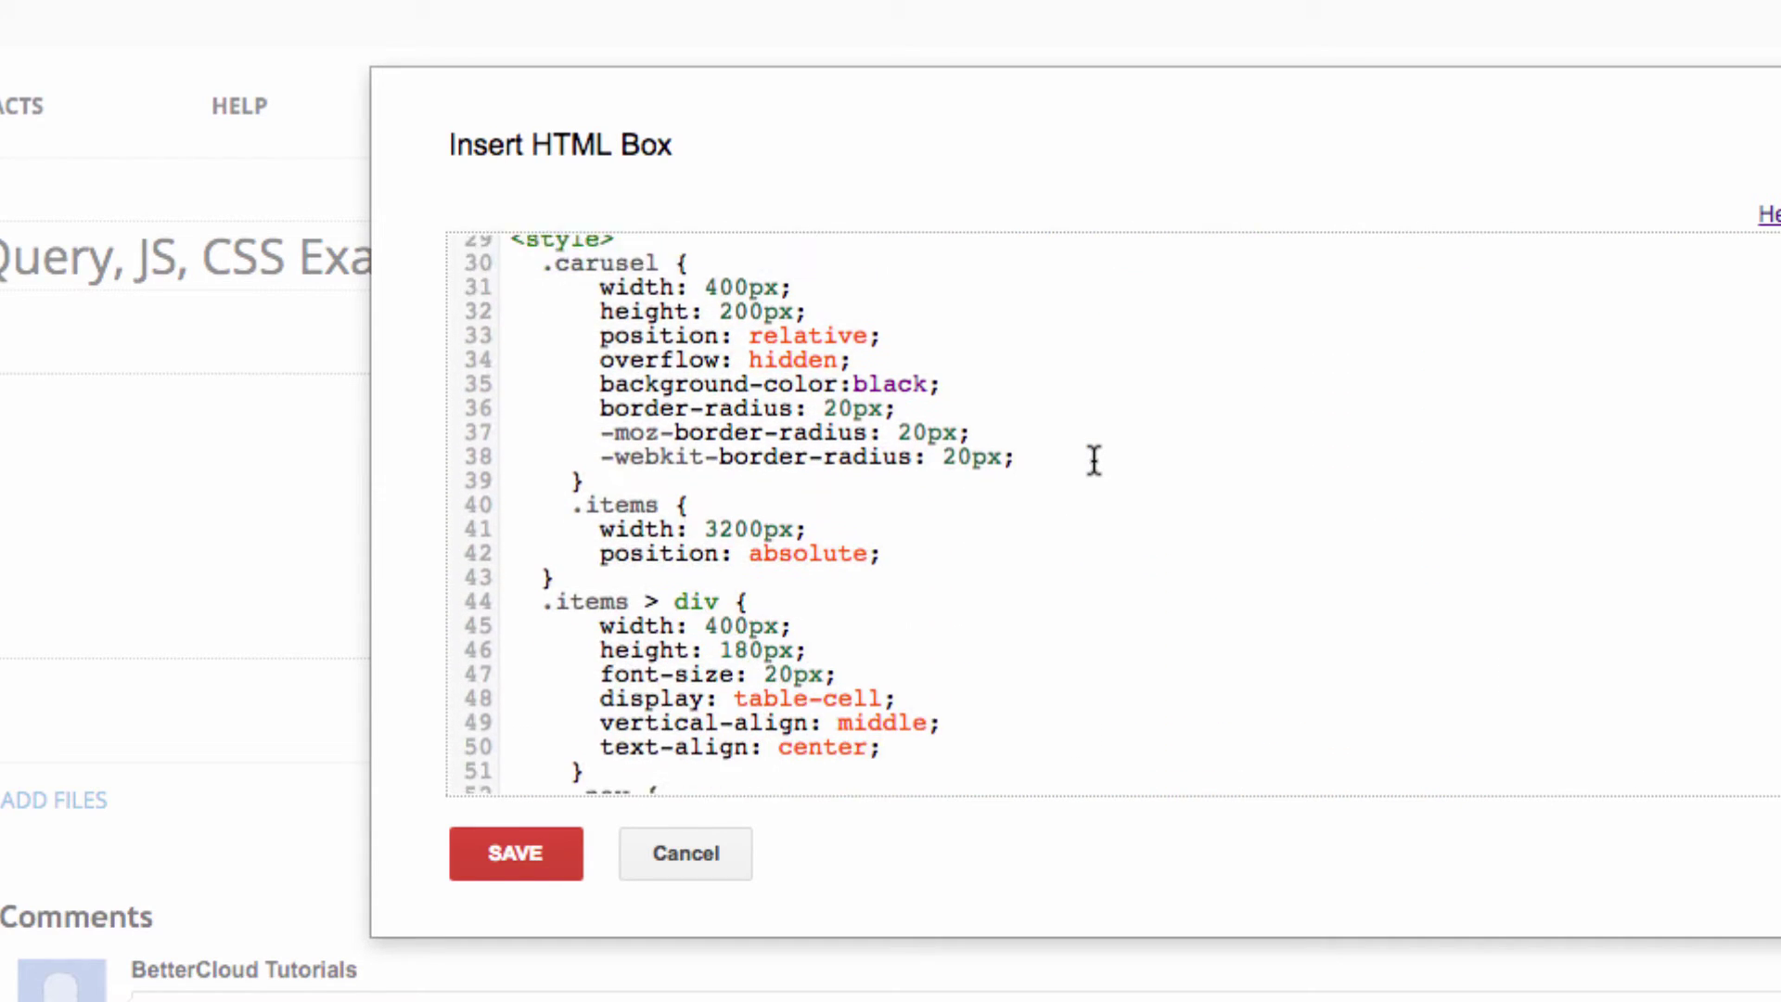
scroll(1091, 460, "down", 3)
scroll(1094, 462, "down", 3)
scroll(1095, 462, "down", 4)
scroll(1094, 461, "down", 2)
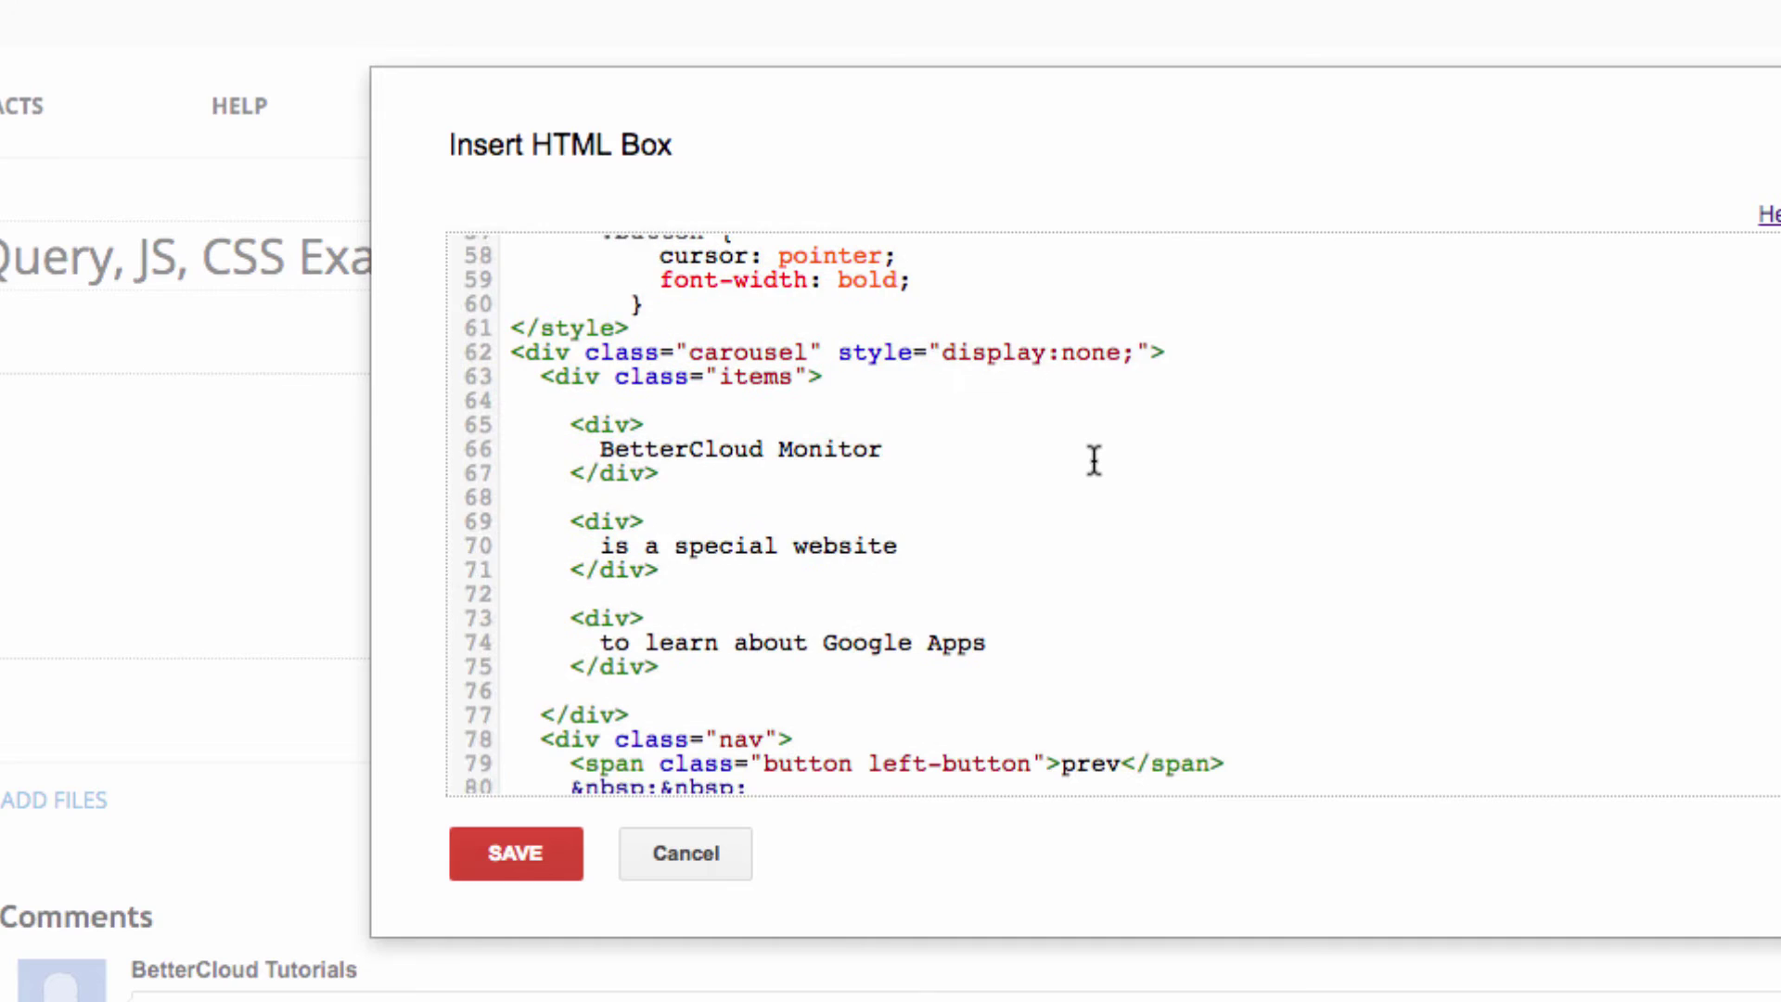
scroll(1094, 463, "down", 2)
scroll(1093, 462, "down", 1)
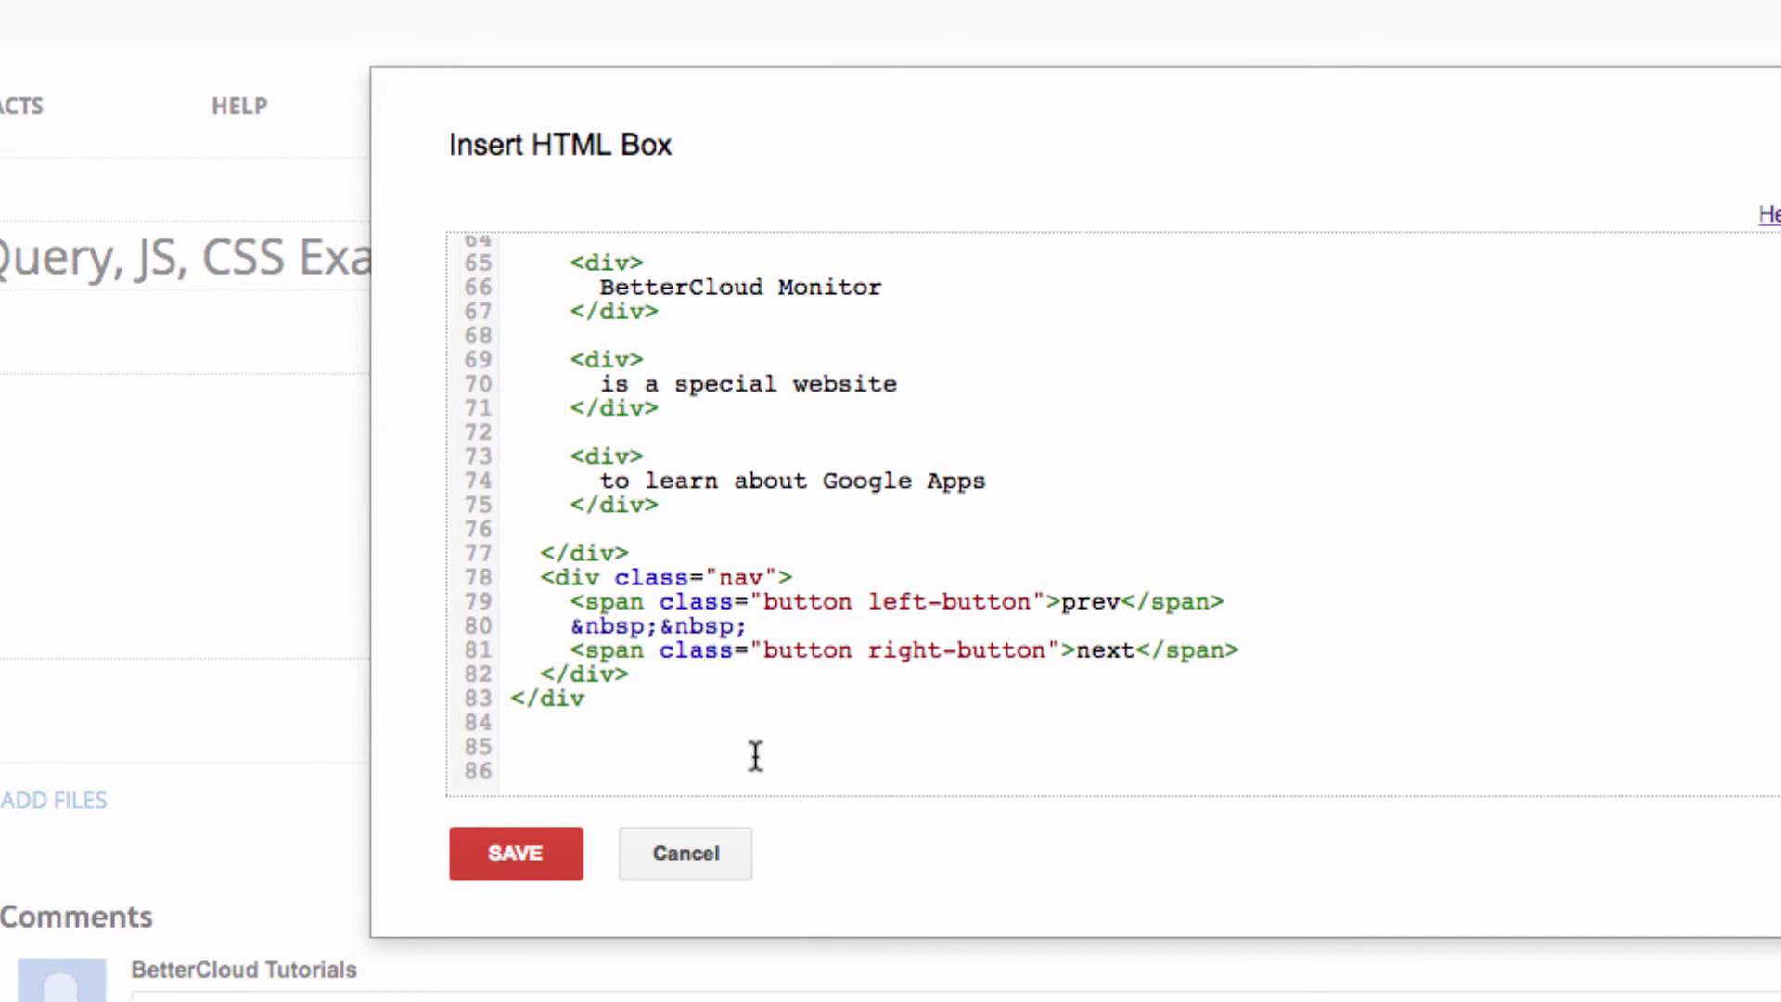
Save and then delete the HTML Box, and paste the slideshow code into the page's HTML
left_click(562, 857)
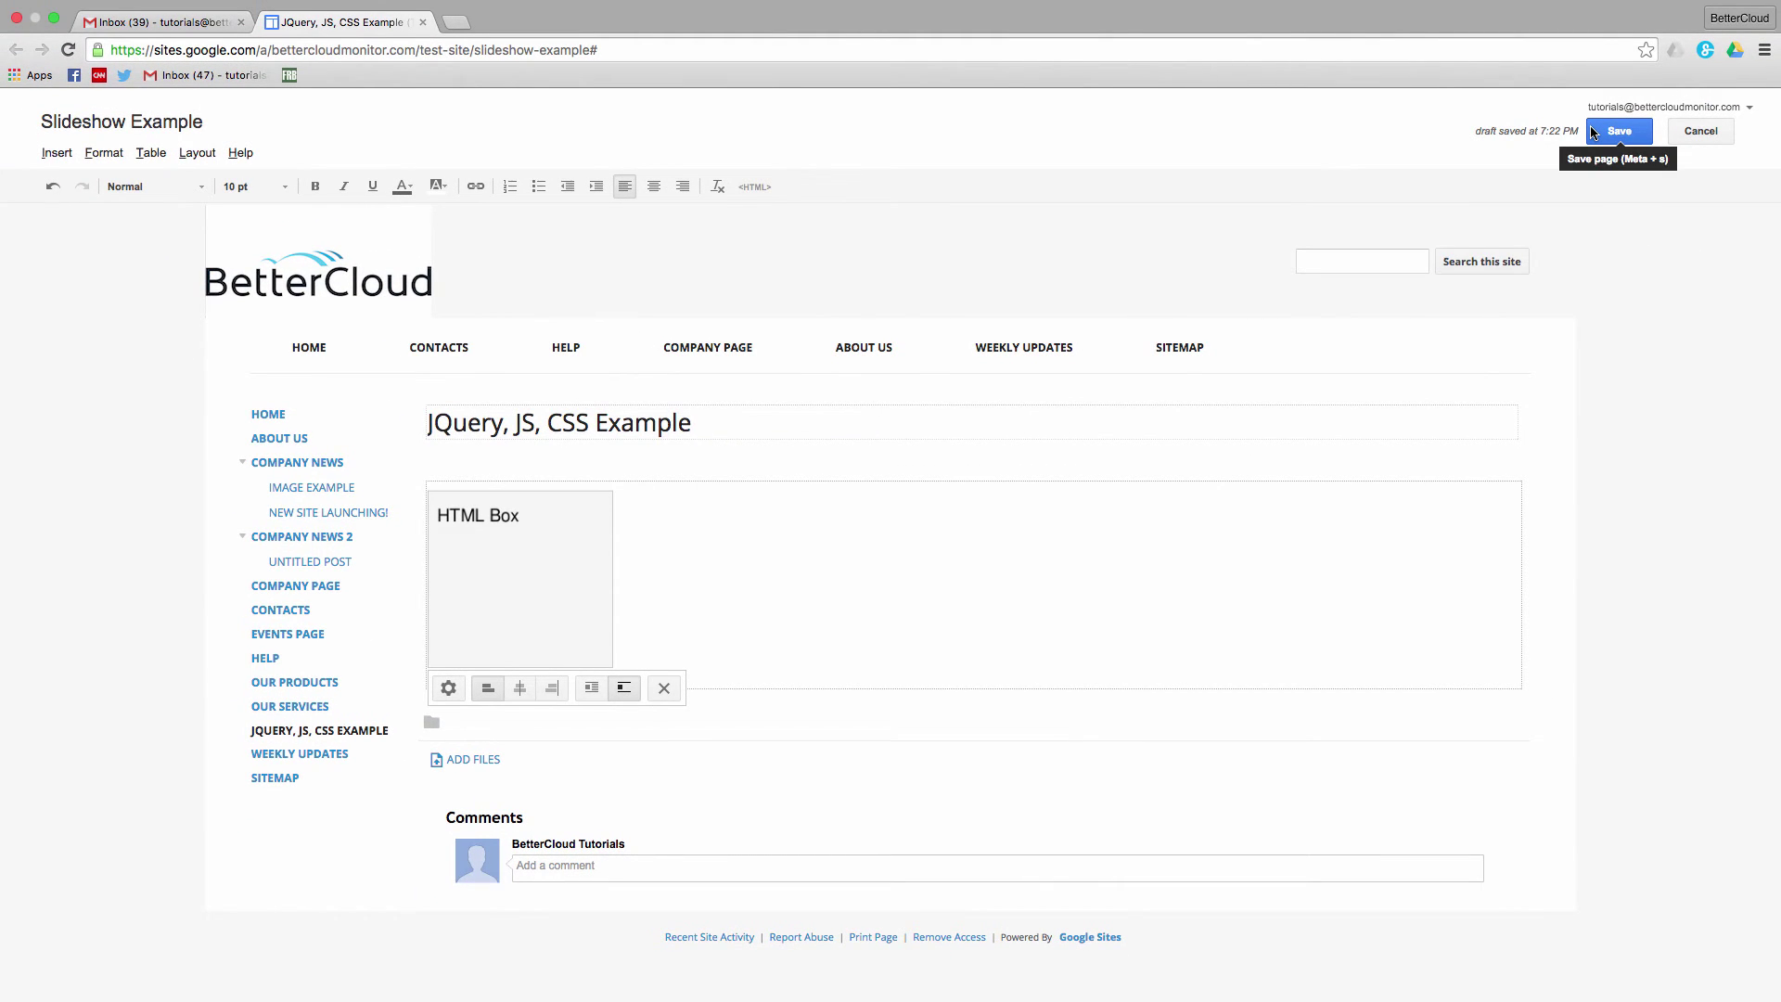
key("BackSpace")
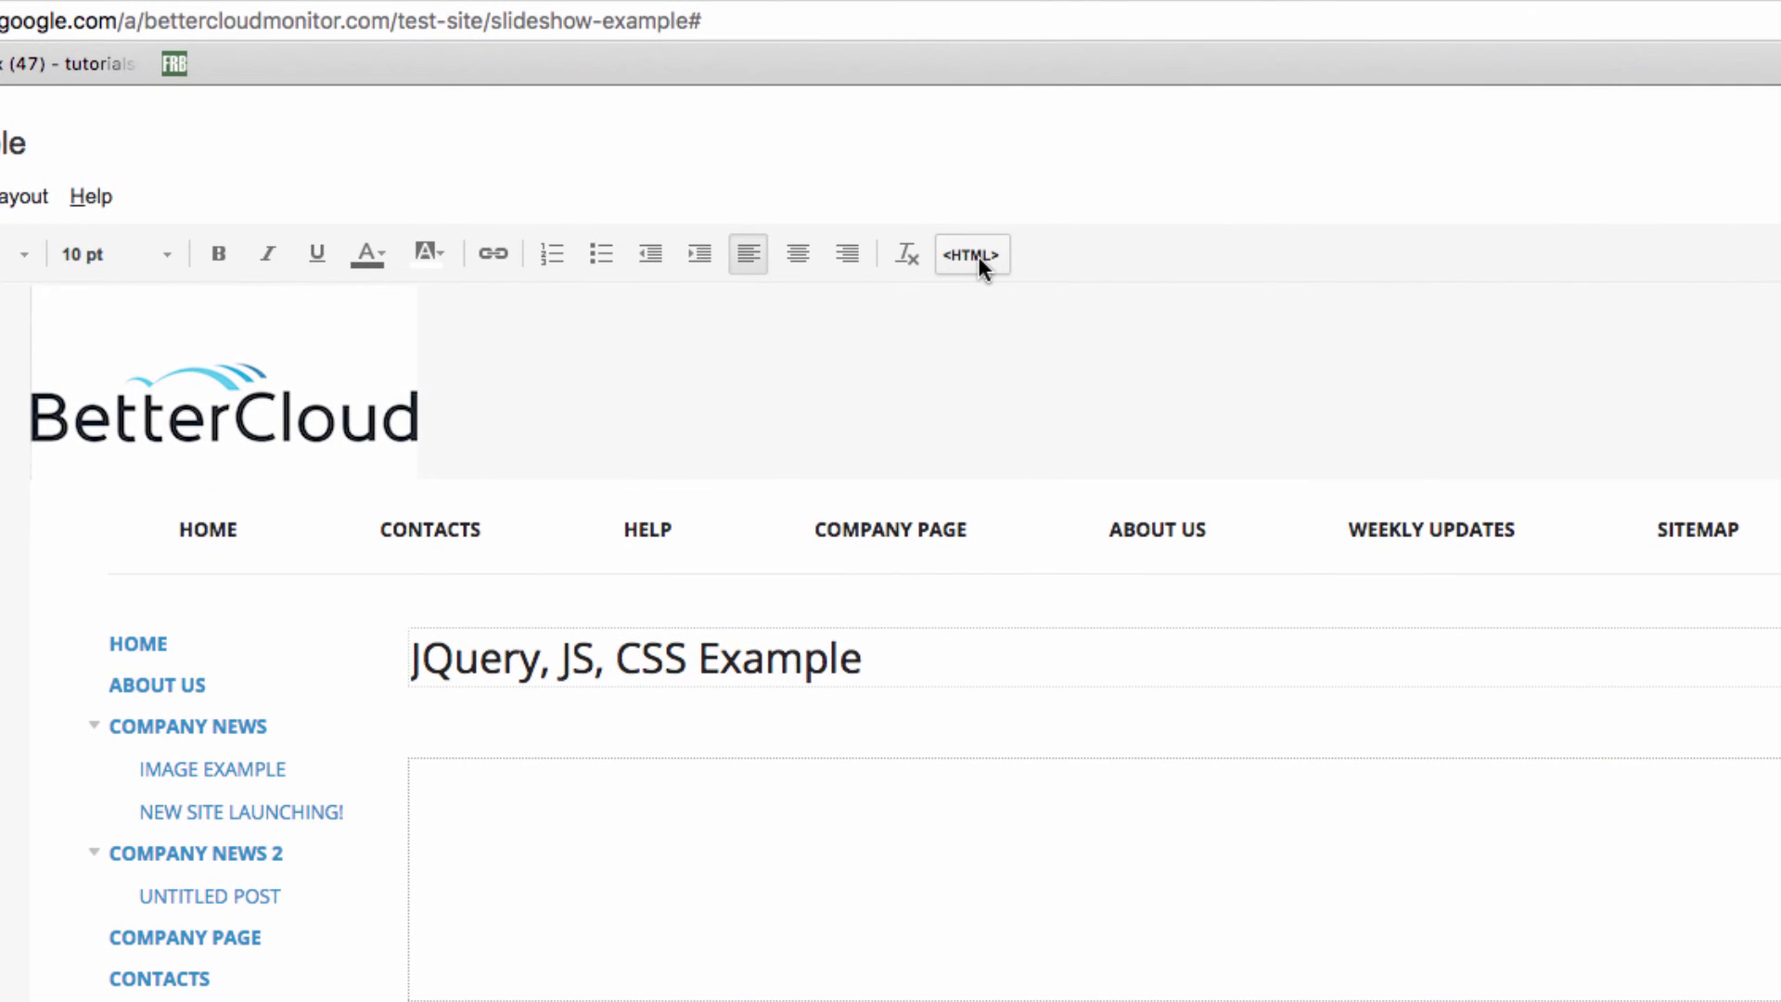
left_click(977, 256)
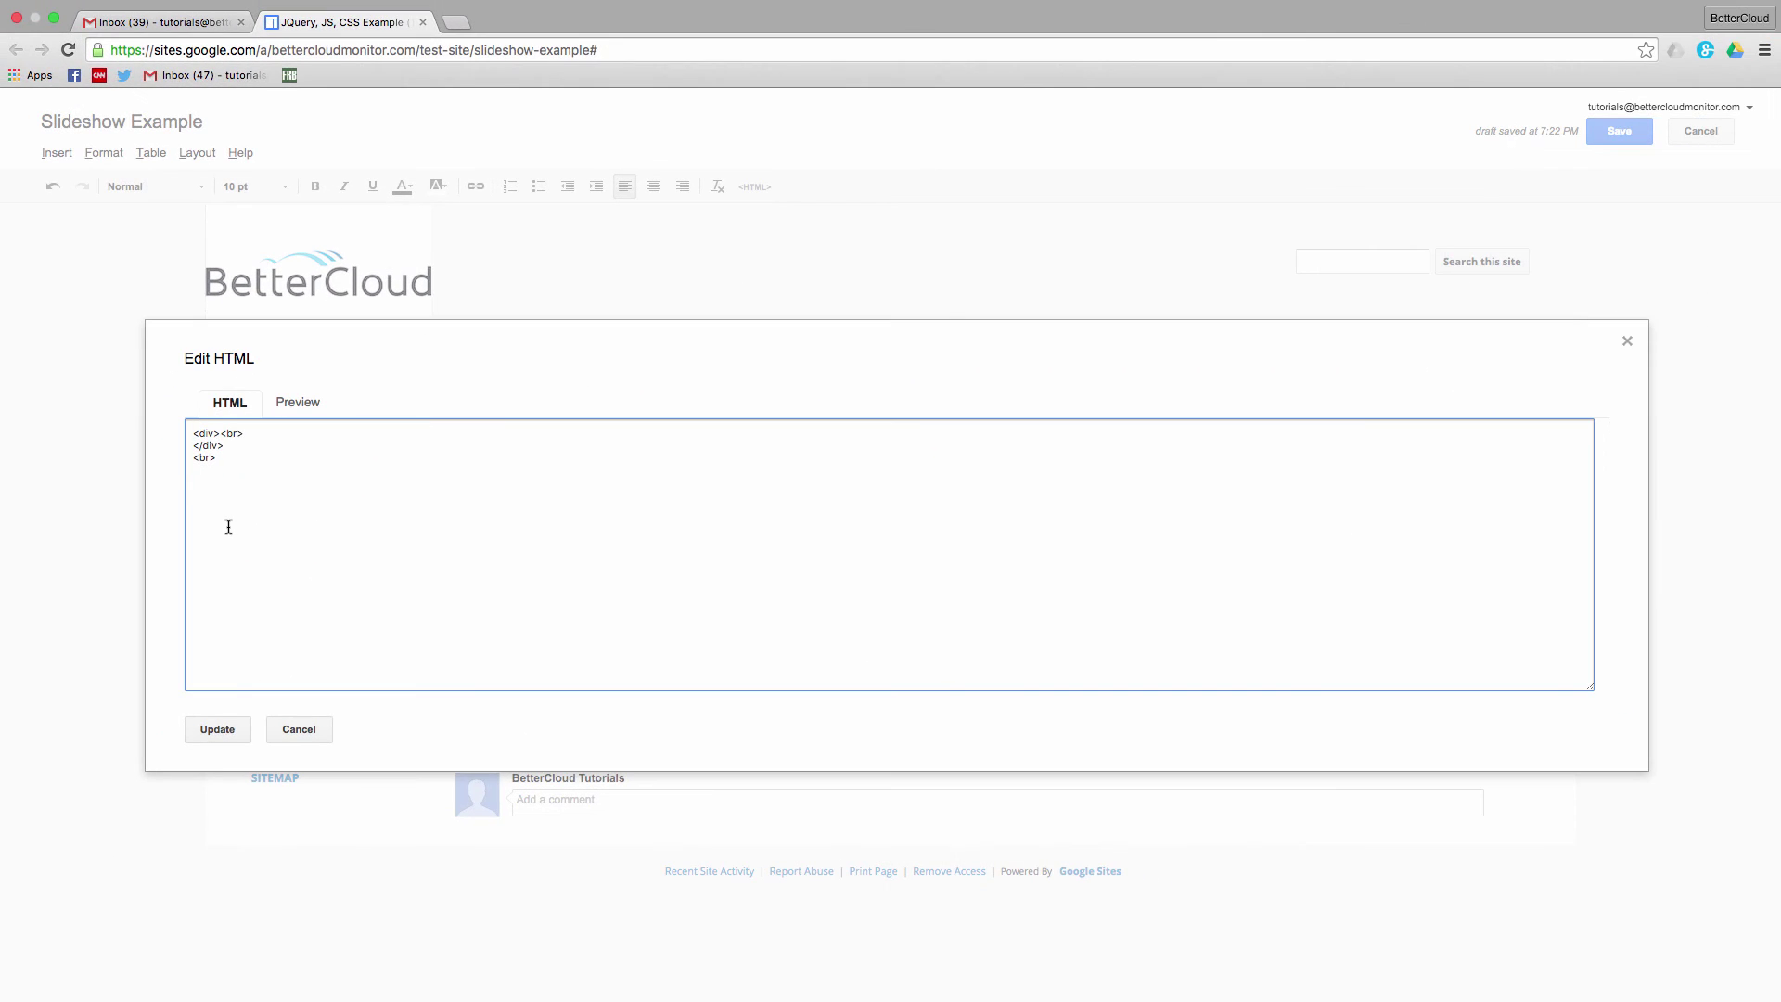
key("ctrl+v")
scroll(363, 553, "up", 10)
left_click(218, 728)
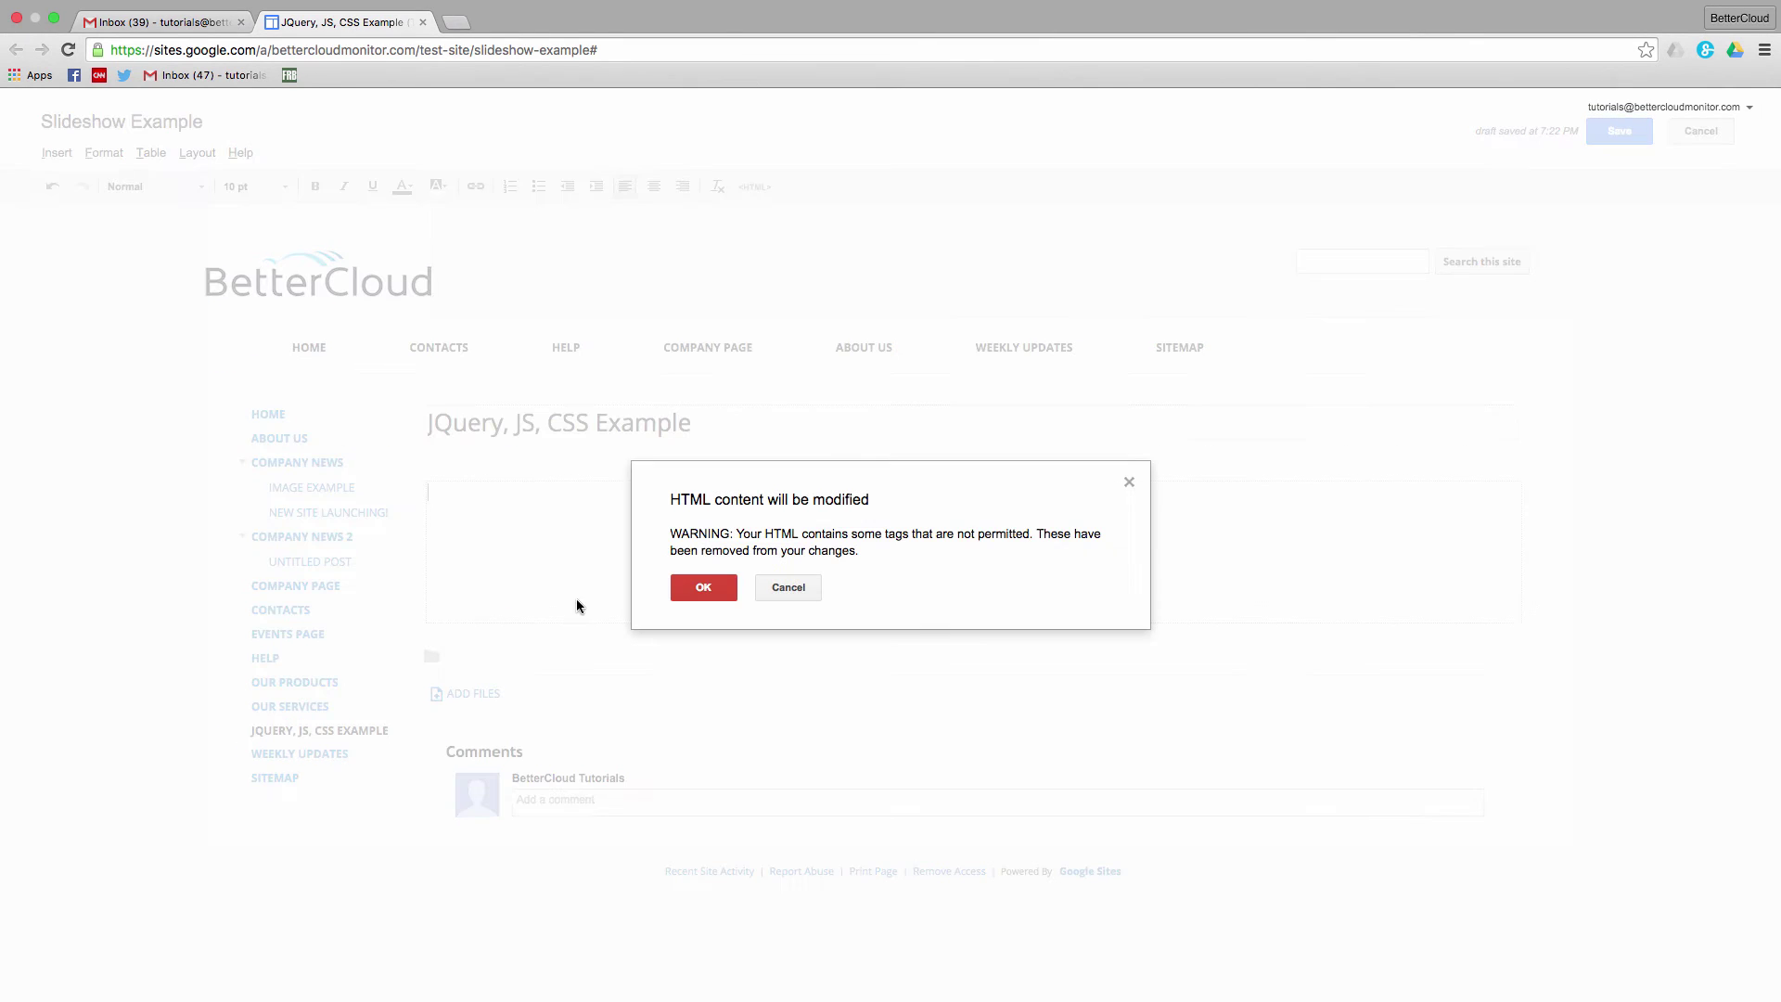